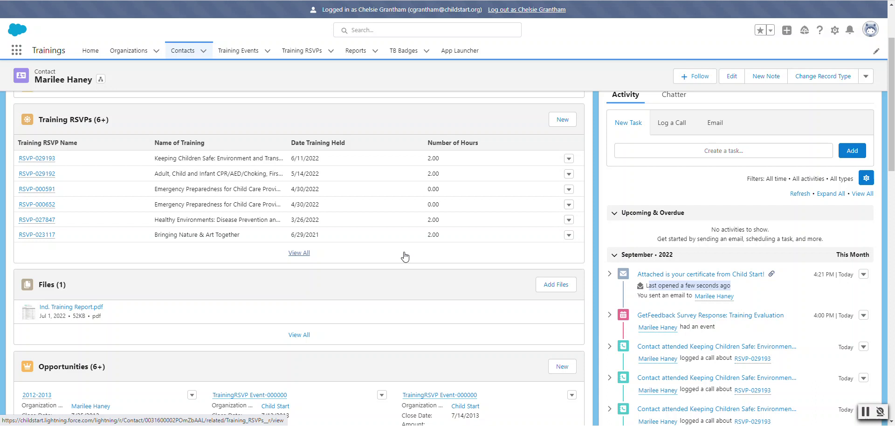
Step: Show the contact's full training RSVP list, sort it by date training held, and open the 6/11/2022 Keeping Children Safe RSVP
{"action": "left_click", "coordinate": [308, 257]}
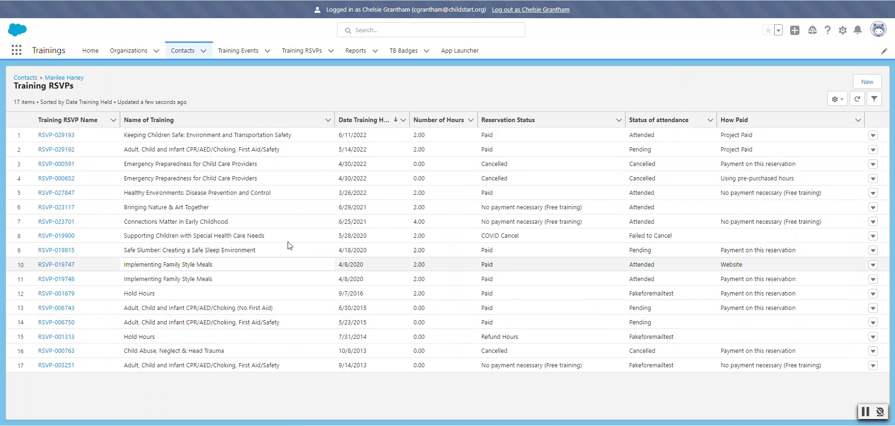
{"action": "left_click", "coordinate": [363, 121]}
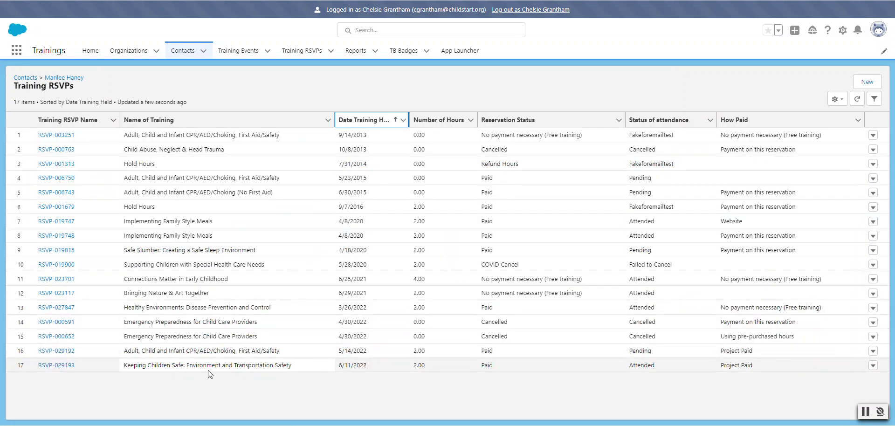
{"action": "left_click", "coordinate": [62, 366]}
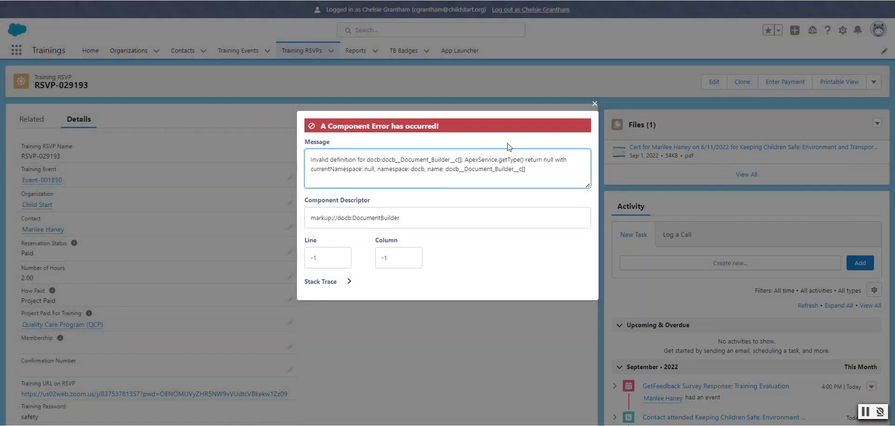
{"action": "left_click", "coordinate": [595, 104]}
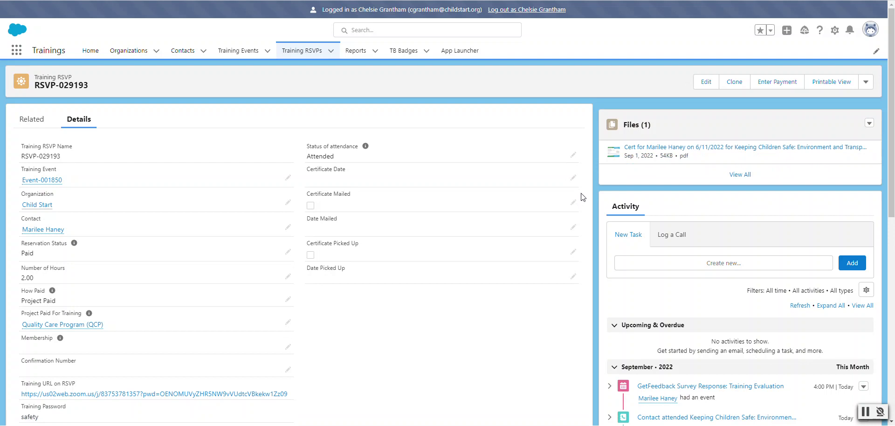
Step: Preview the RSVP's certificate PDF for the 6/11/2022 training, download it, and close the preview
{"action": "left_click", "coordinate": [683, 150]}
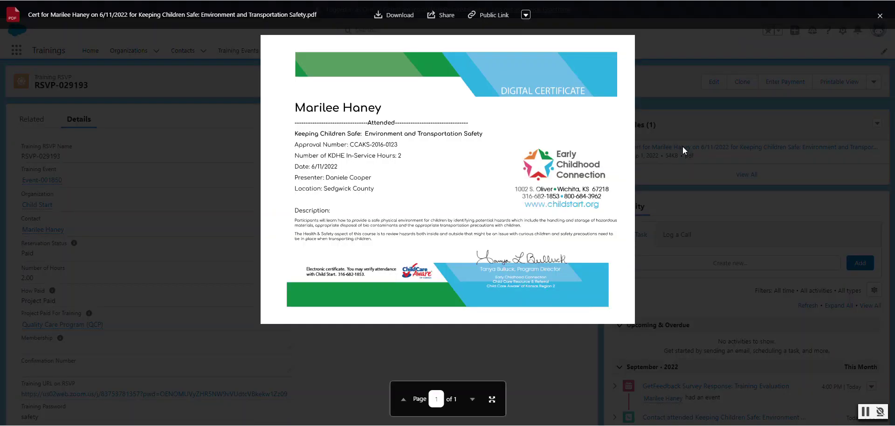
{"action": "left_click", "coordinate": [394, 15]}
{"action": "left_click", "coordinate": [414, 15]}
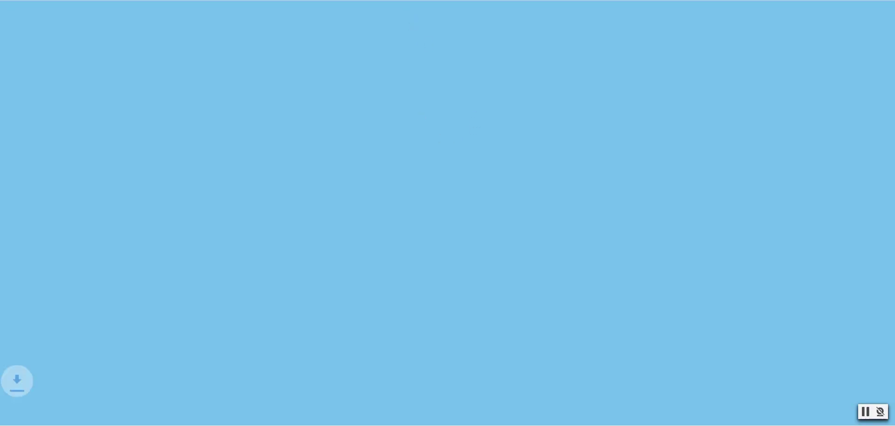
{"action": "key", "text": "Escape"}
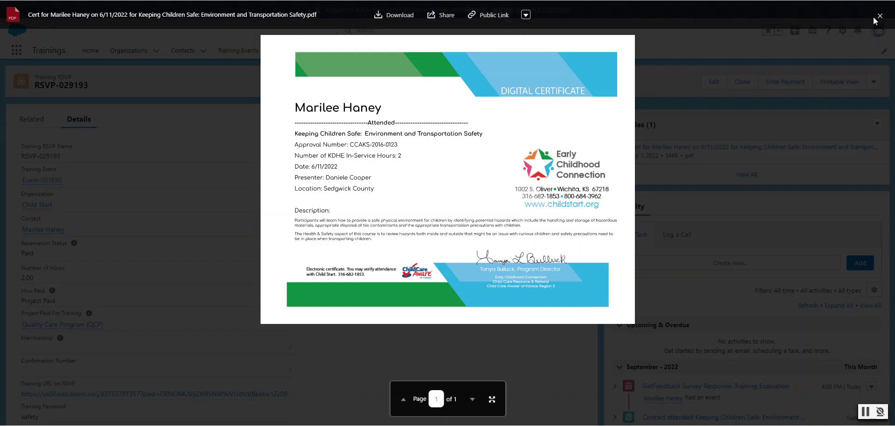
{"action": "left_click", "coordinate": [879, 15]}
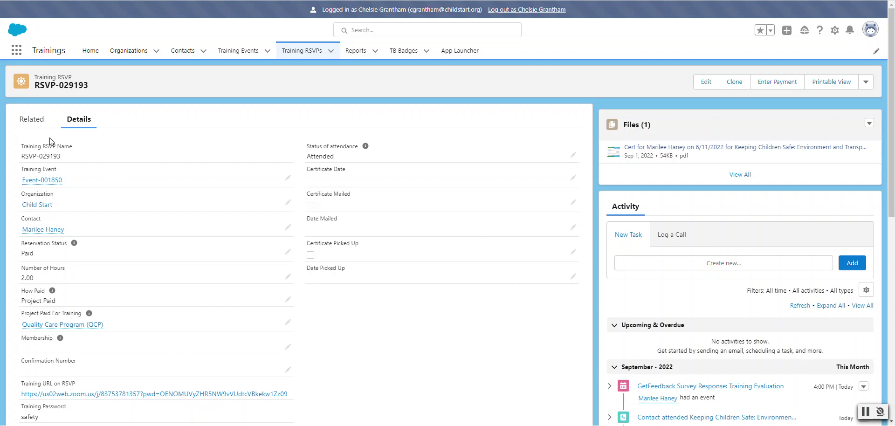
Step: Return to the contact record linked to the RSVP and start a new email to that contact
{"action": "mouse_move", "coordinate": [38, 233]}
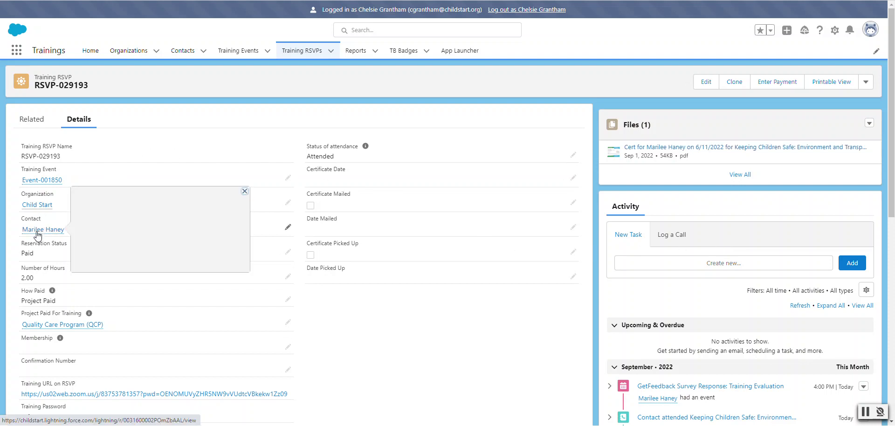
{"action": "left_click", "coordinate": [39, 232]}
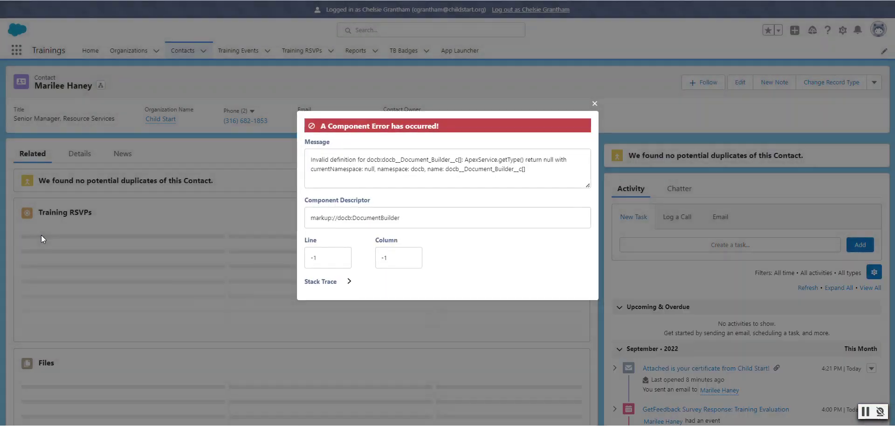
{"action": "left_click", "coordinate": [594, 104]}
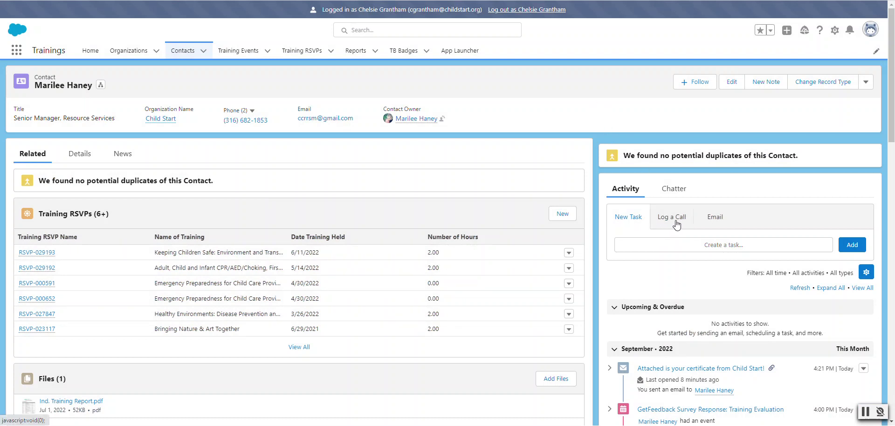
{"action": "left_click", "coordinate": [715, 219]}
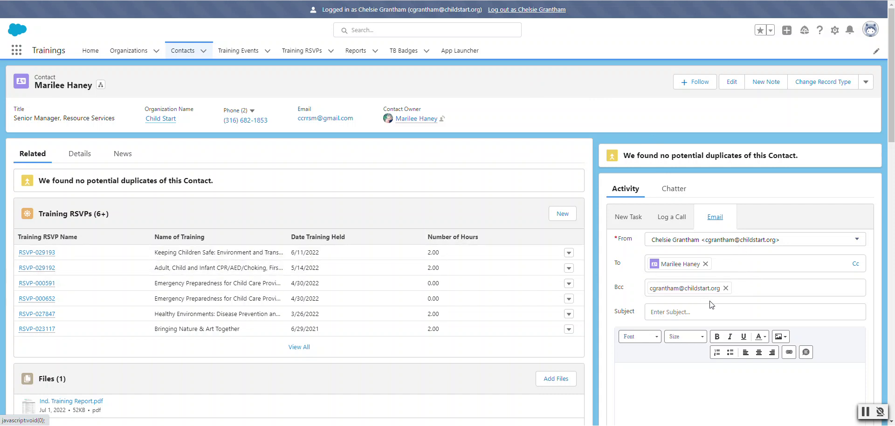
{"action": "scroll", "coordinate": [708, 304], "scroll_direction": "down", "scroll_amount": 2}
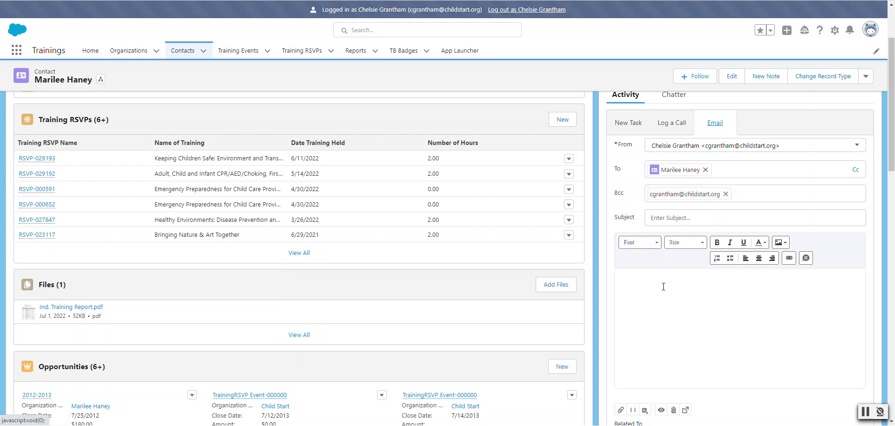
Step: Start inserting an email template and list All Classic Templates
{"action": "scroll", "coordinate": [680, 263], "scroll_direction": "down", "scroll_amount": 4}
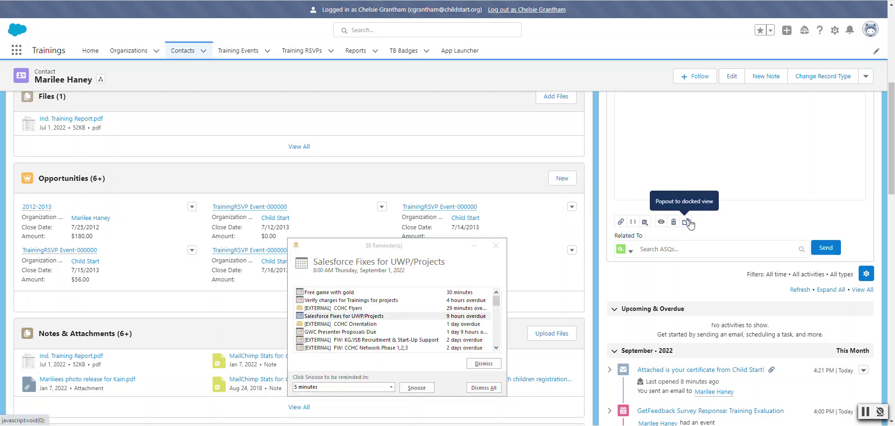
{"action": "left_click", "coordinate": [645, 222]}
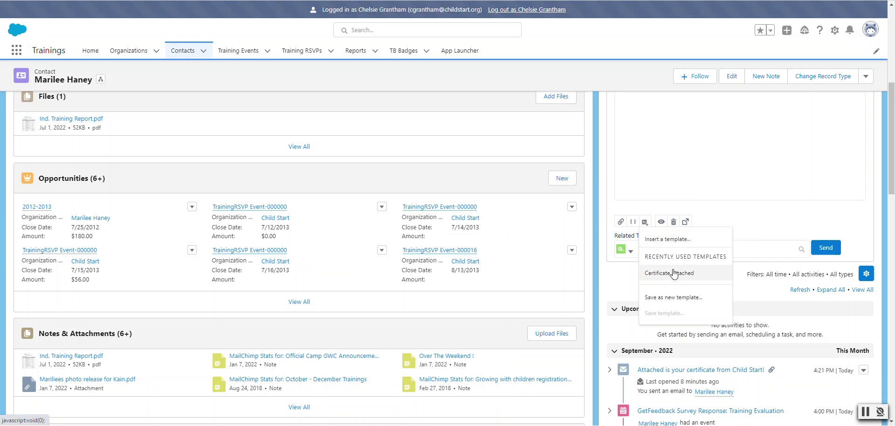
{"action": "left_click", "coordinate": [667, 240]}
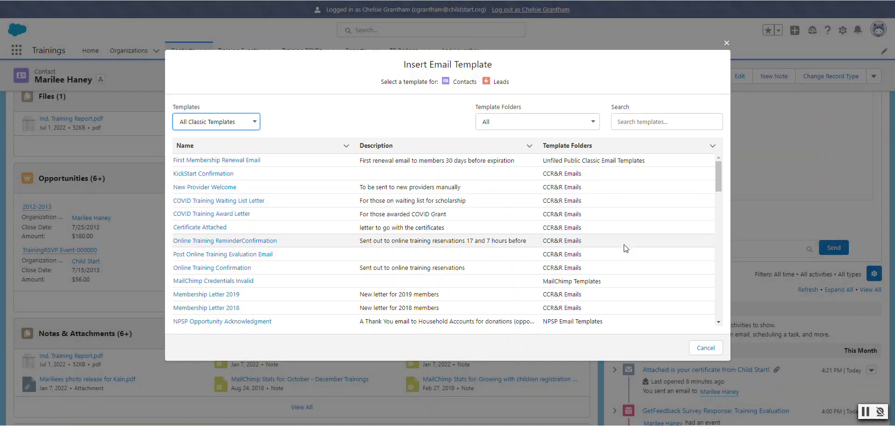
{"action": "left_click", "coordinate": [255, 125]}
{"action": "left_click", "coordinate": [251, 135]}
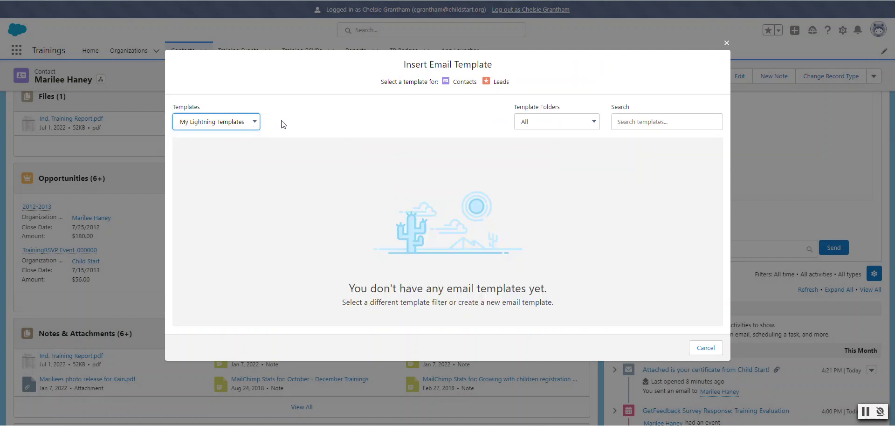
{"action": "left_click", "coordinate": [255, 123]}
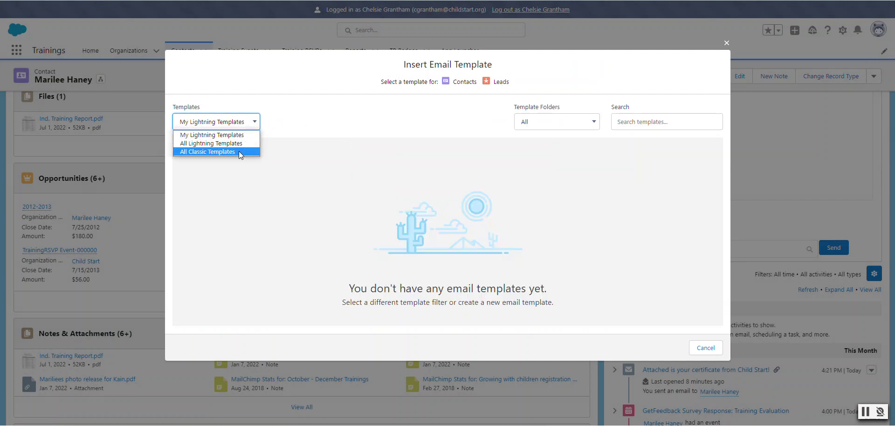
{"action": "left_click", "coordinate": [239, 152]}
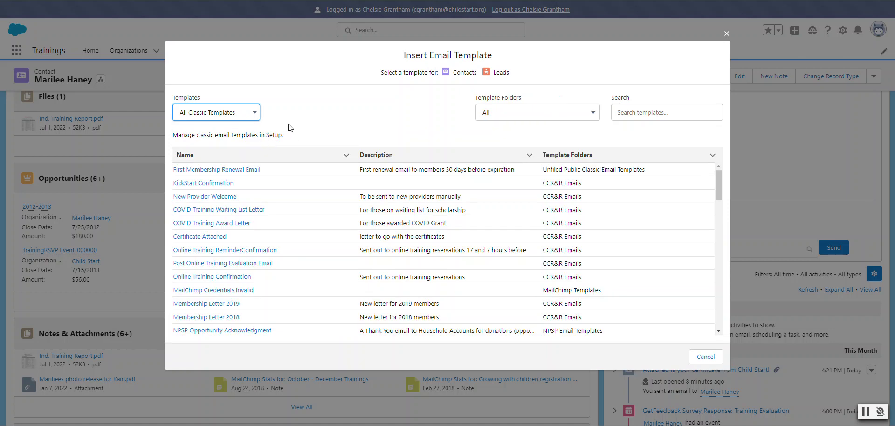
Step: Search the templates for "cert", insert the Certificate Attached template into the email, and review its message text
{"action": "left_click", "coordinate": [644, 115]}
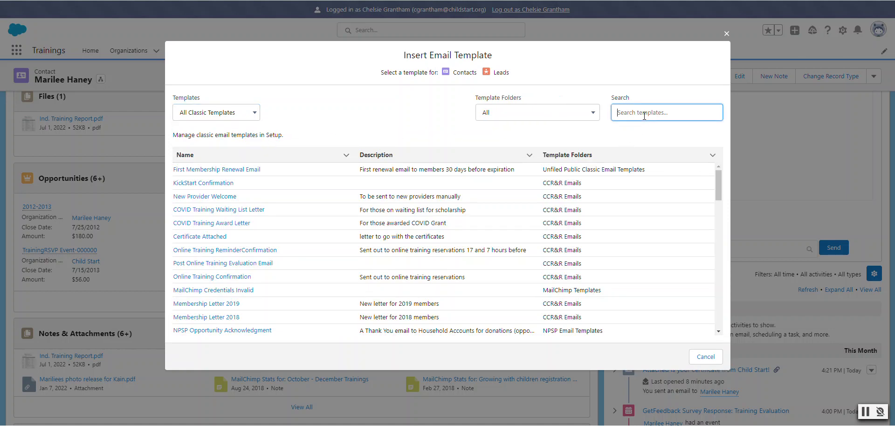
{"action": "type", "text": "cert"}
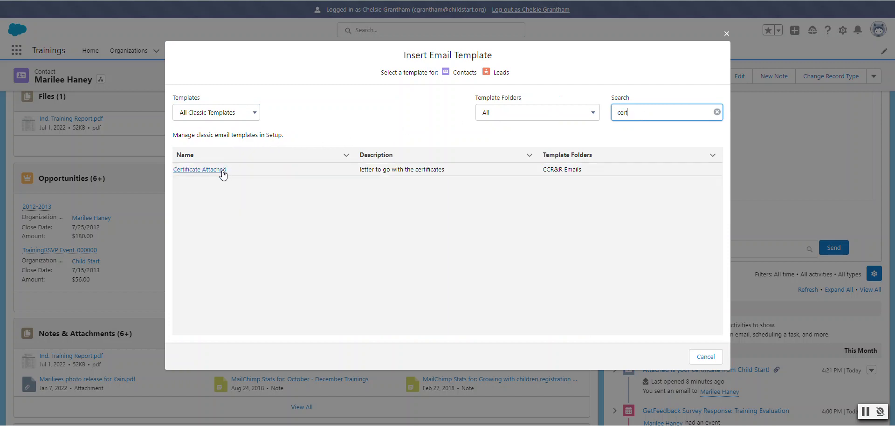
{"action": "left_click", "coordinate": [220, 171]}
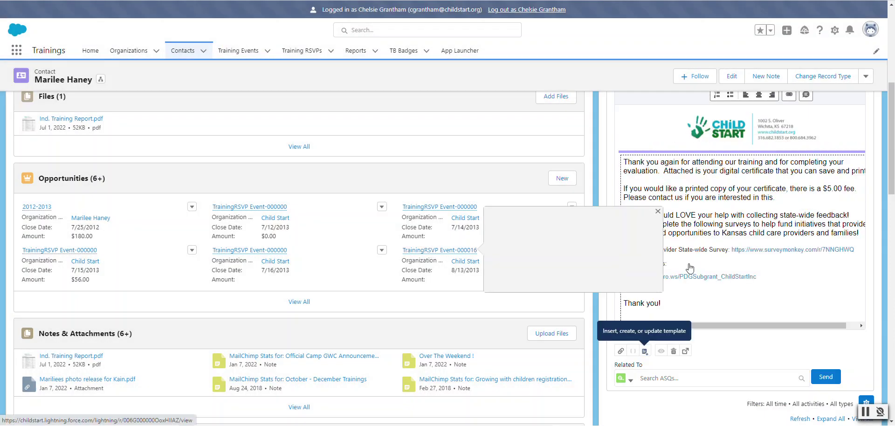
{"action": "scroll", "coordinate": [699, 202], "scroll_direction": "up", "scroll_amount": 3}
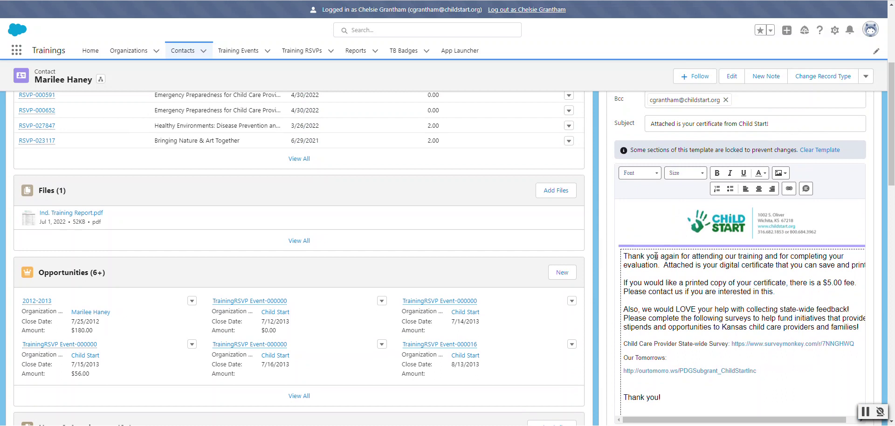
{"action": "left_click_drag", "start_coordinate": [623, 255], "coordinate": [719, 309]}
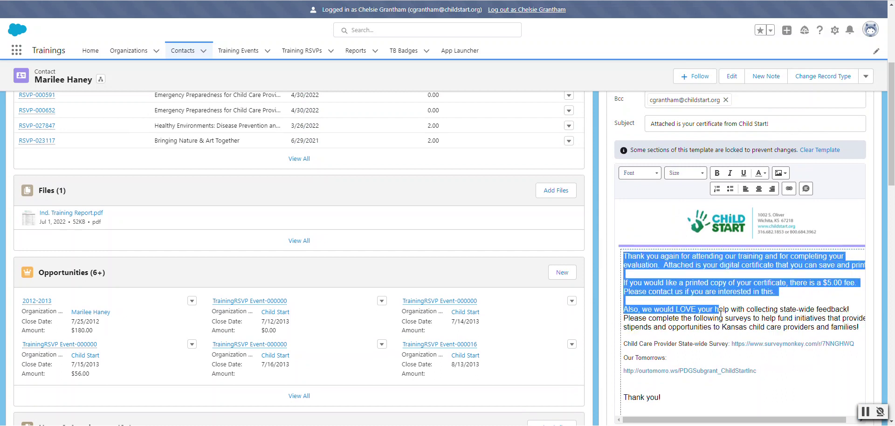
Step: Attach the downloaded 6-11-2022 certificate PDF from the computer to the email
{"action": "scroll", "coordinate": [719, 312], "scroll_direction": "down", "scroll_amount": 3}
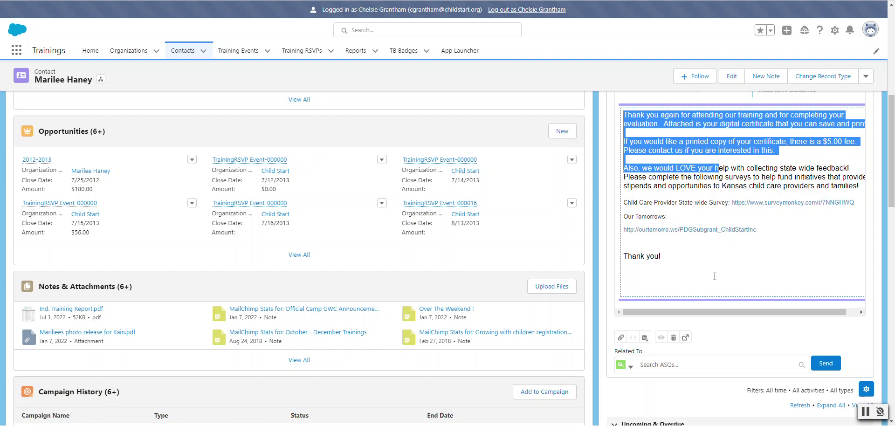
{"action": "left_click", "coordinate": [621, 338]}
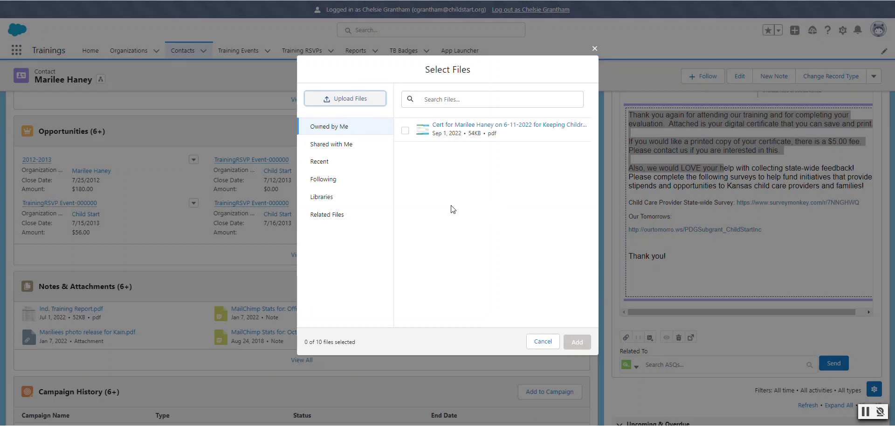
{"action": "left_click", "coordinate": [333, 145]}
{"action": "left_click", "coordinate": [328, 162]}
{"action": "left_click", "coordinate": [331, 181]}
{"action": "left_click", "coordinate": [328, 197]}
{"action": "left_click", "coordinate": [336, 217]}
{"action": "left_click", "coordinate": [340, 132]}
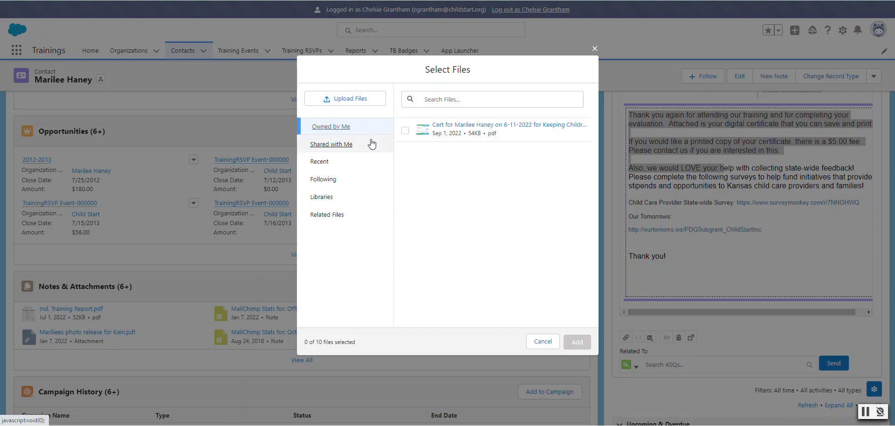
{"action": "left_click", "coordinate": [358, 101]}
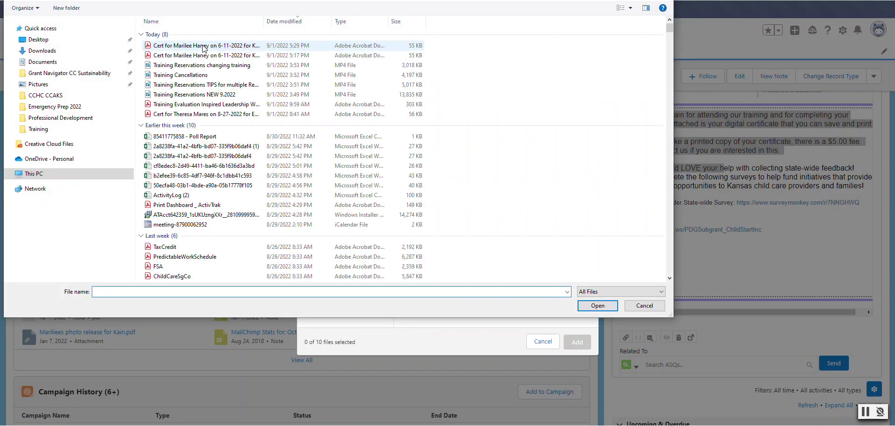
{"action": "left_click", "coordinate": [203, 46]}
{"action": "left_click", "coordinate": [590, 307]}
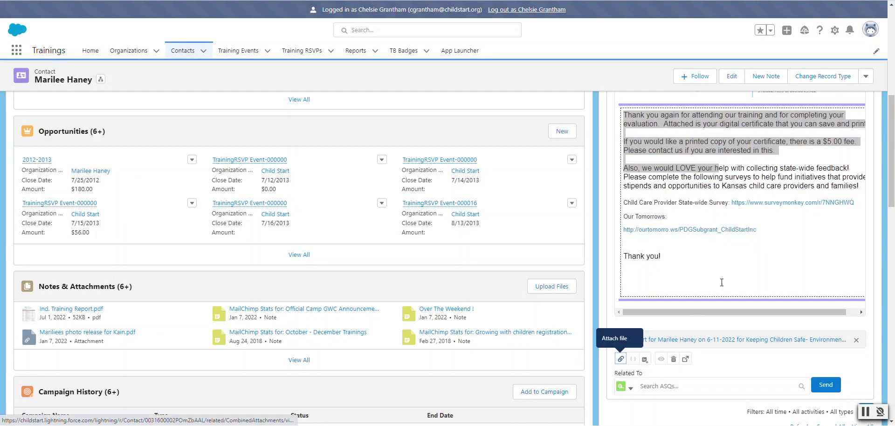
Step: Send the email with its attachment and check the open status of the certificate emails in the contact's activity timeline
{"action": "left_click", "coordinate": [721, 282]}
{"action": "left_click", "coordinate": [825, 387]}
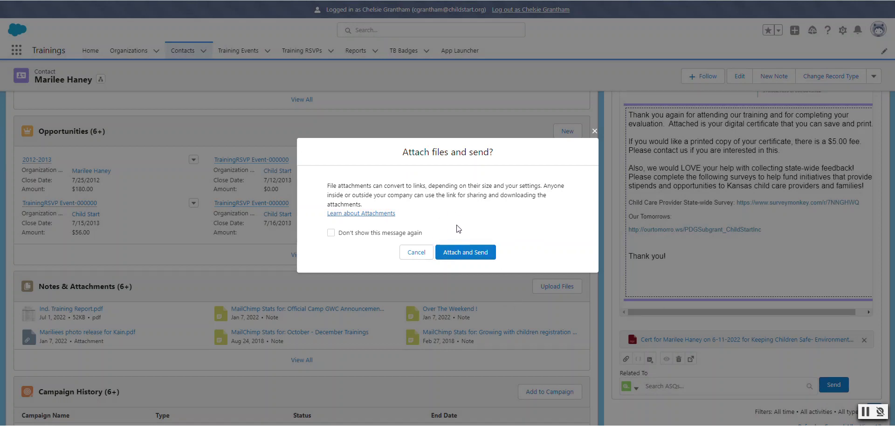
{"action": "left_click", "coordinate": [463, 254]}
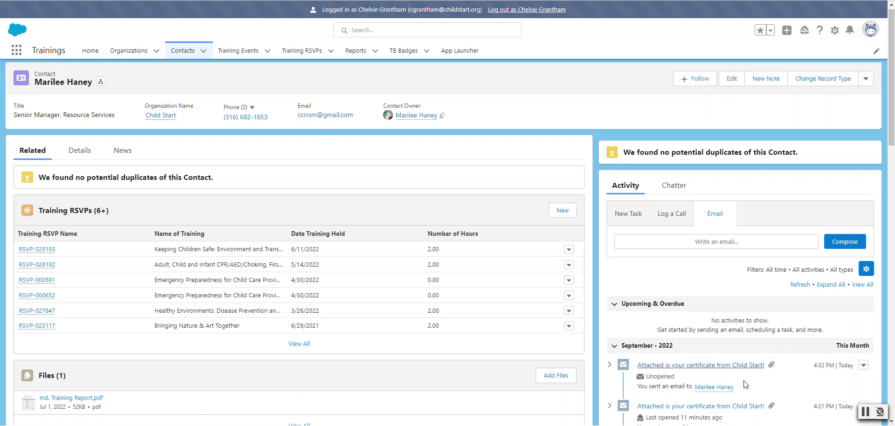
{"action": "scroll", "coordinate": [745, 384], "scroll_direction": "down", "scroll_amount": 3}
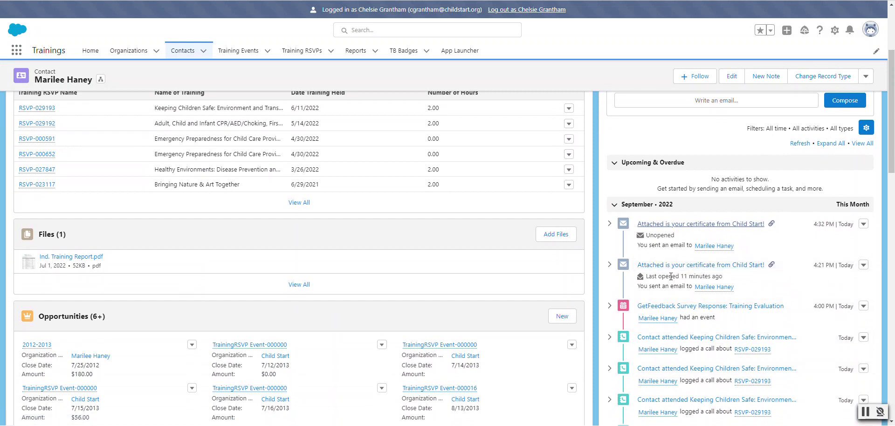
{"action": "left_click_drag", "start_coordinate": [646, 277], "coordinate": [739, 284]}
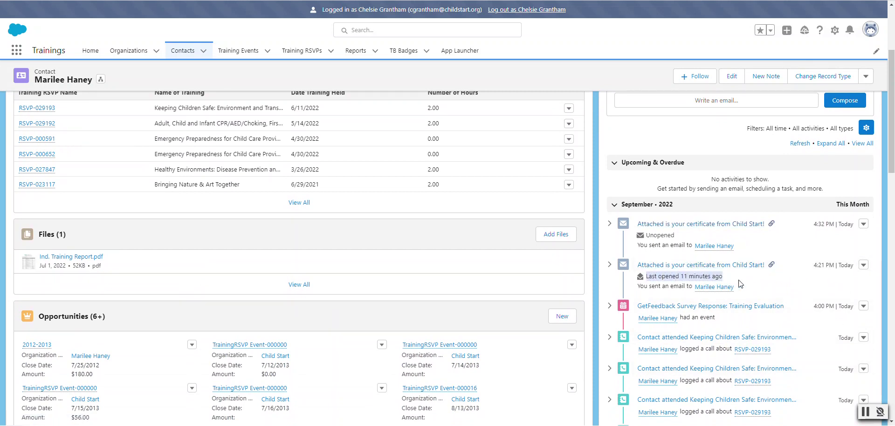